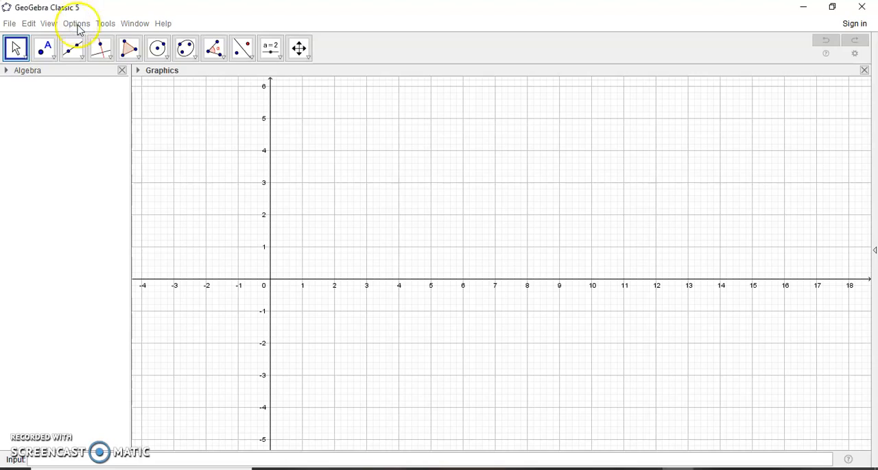
Step: Set the interface font size to 18 pt
left_click(76, 25)
mouse_move(103, 80)
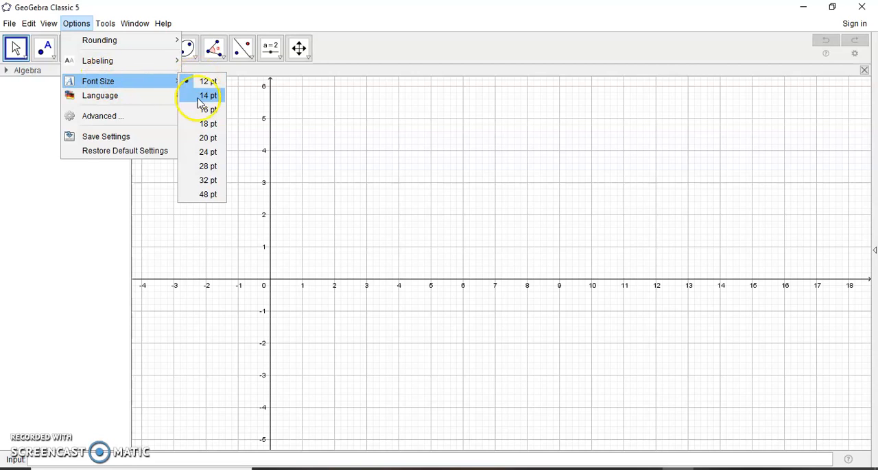
left_click(207, 124)
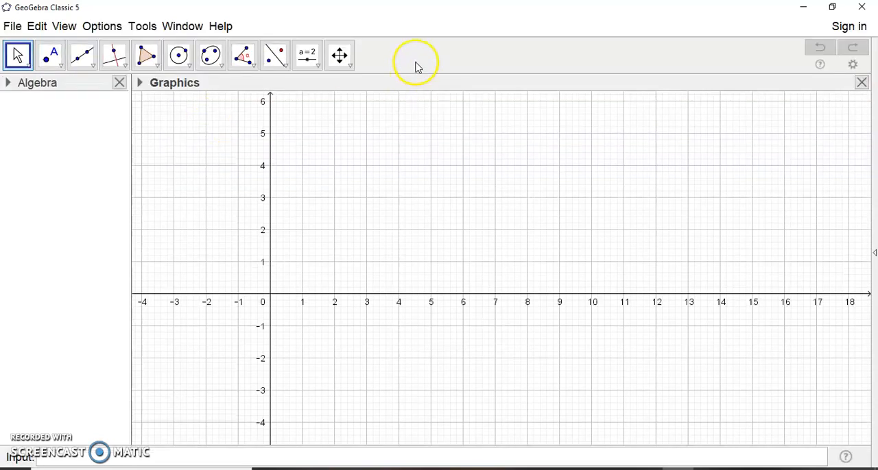
Step: Show the Spreadsheet view and widen it to about half the window
left_click(64, 27)
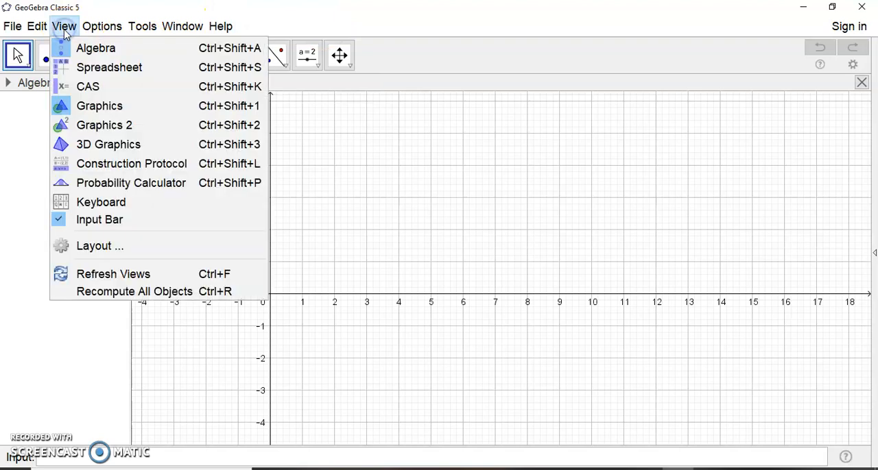
left_click(66, 67)
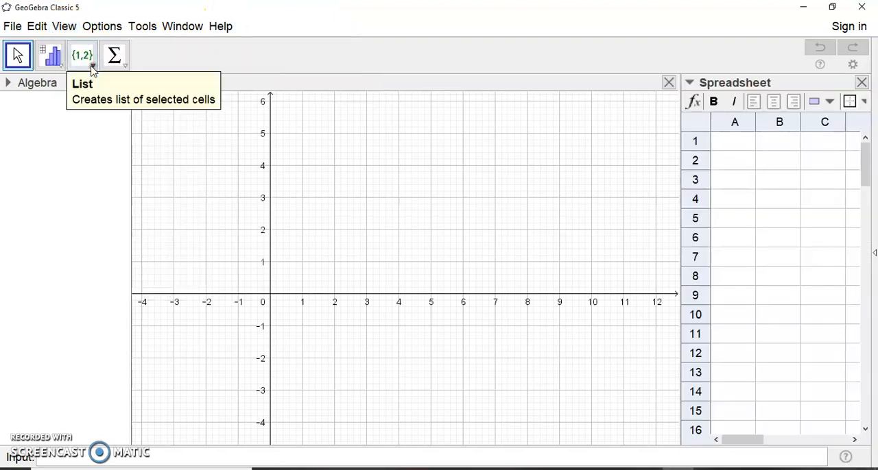
left_click_drag(676, 172, 399, 165)
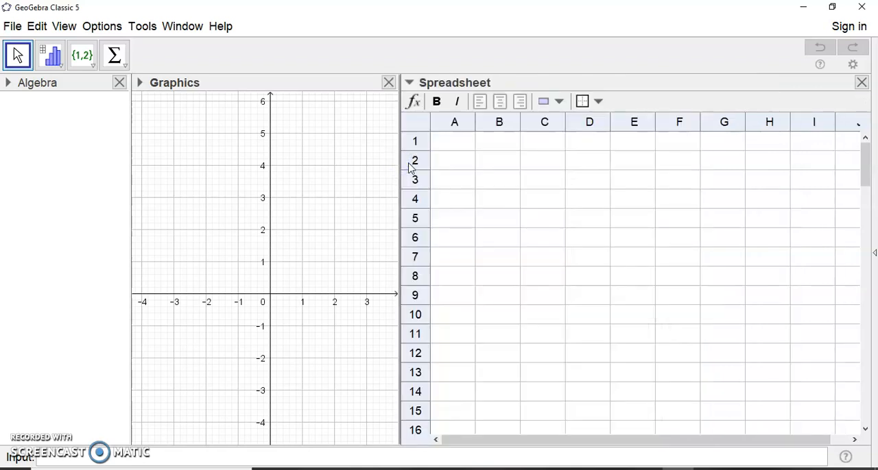
Step: Paste the copied values 8000, 18000, 18000, 18000, 24000, 24000, 25000 and 37000 into cells A1 to A8
left_click(453, 145)
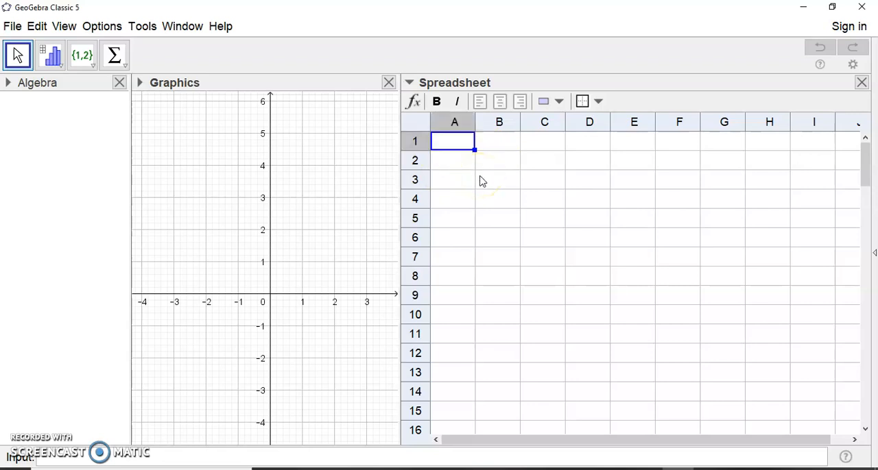
key("ctrl+v")
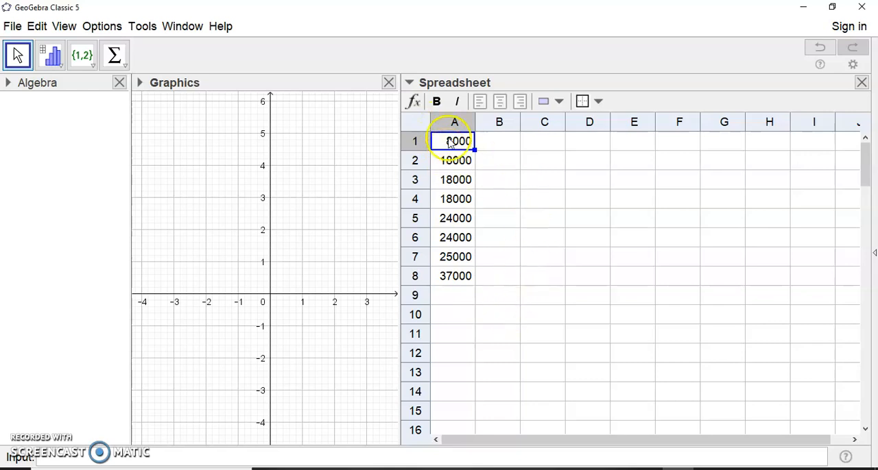
Step: Run a One Variable Analysis on cells A1 to A8 and widen the resulting Data Analysis view
left_click_drag(443, 145, 454, 280)
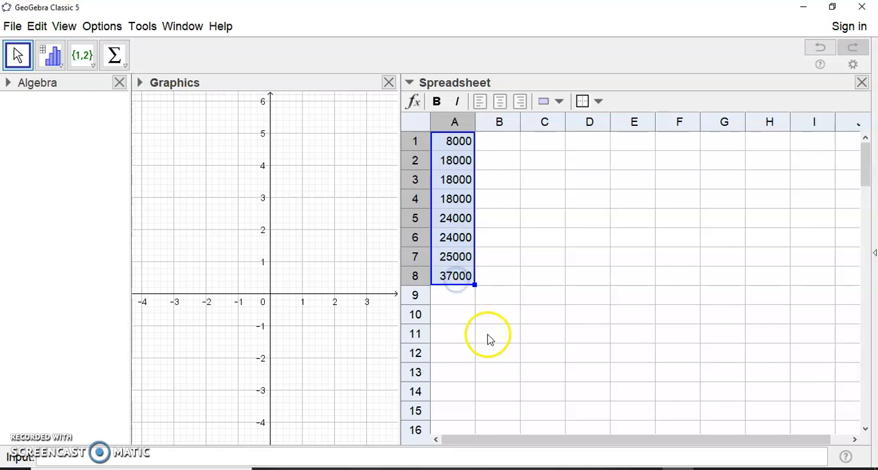
left_click(59, 70)
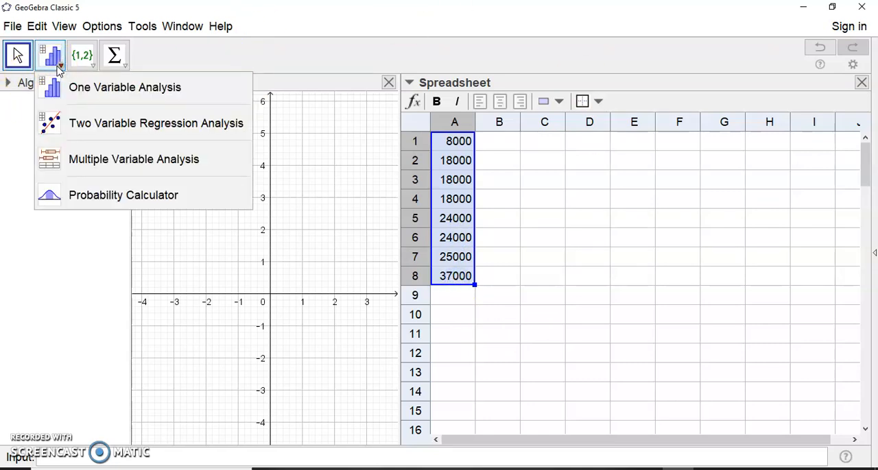
left_click(99, 91)
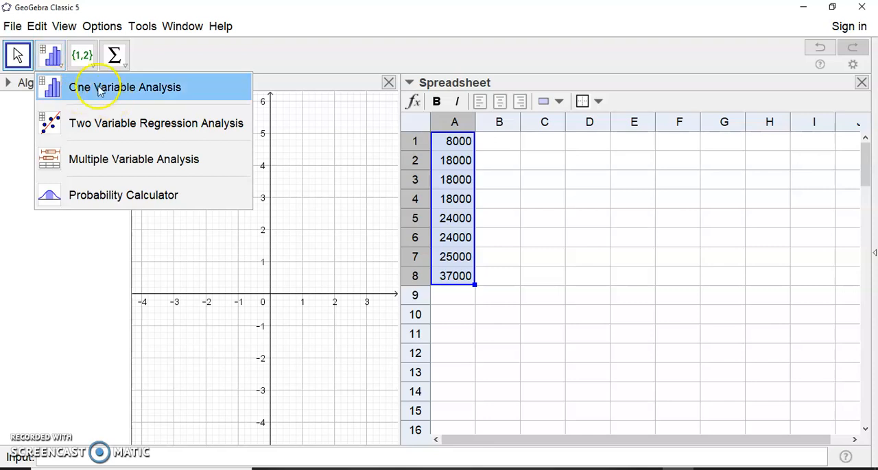
left_click(491, 367)
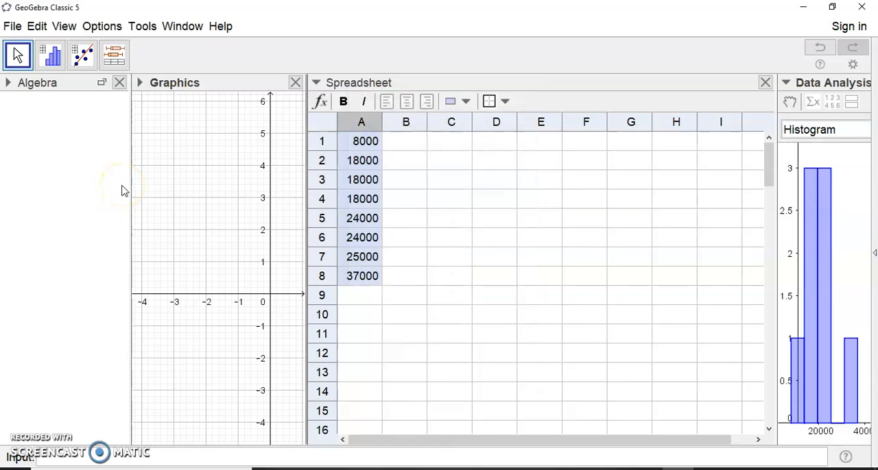
left_click_drag(776, 217, 431, 207)
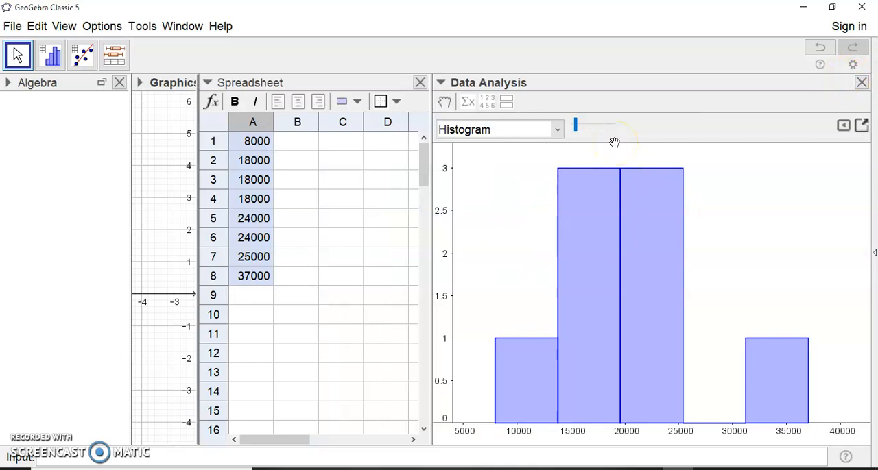
Step: Change the analysis plot to a boxplot with outliers hidden, and show the statistics table
left_click(557, 131)
left_click(500, 184)
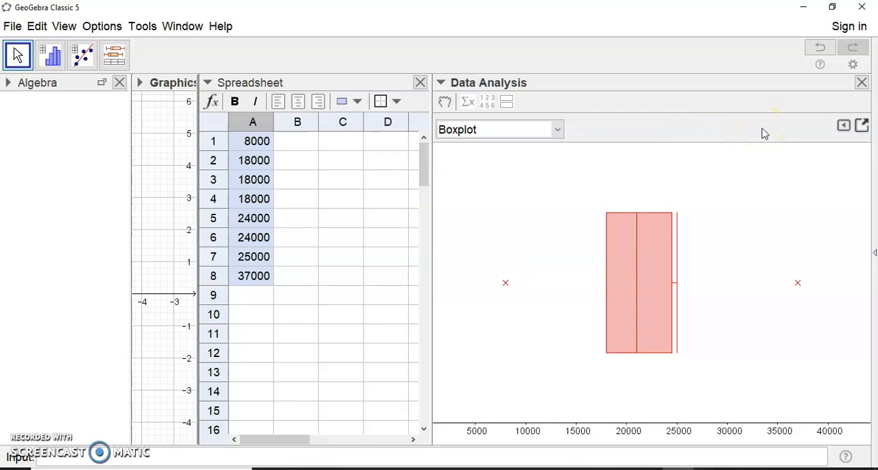
left_click(842, 126)
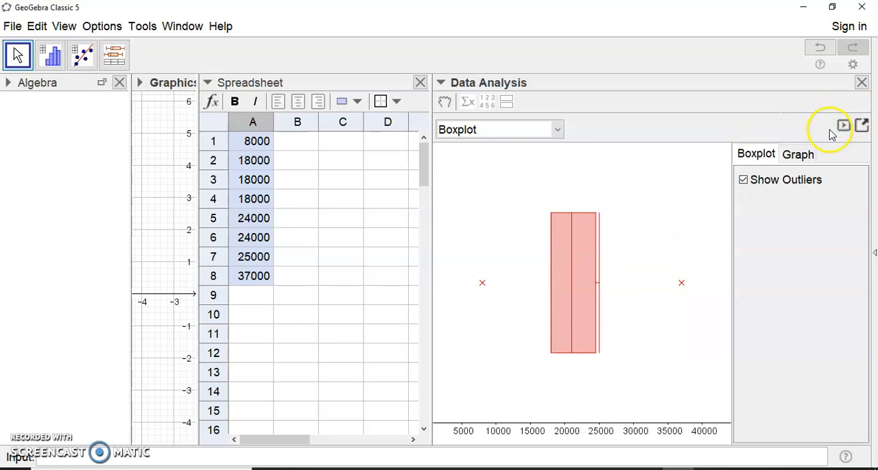
left_click(744, 180)
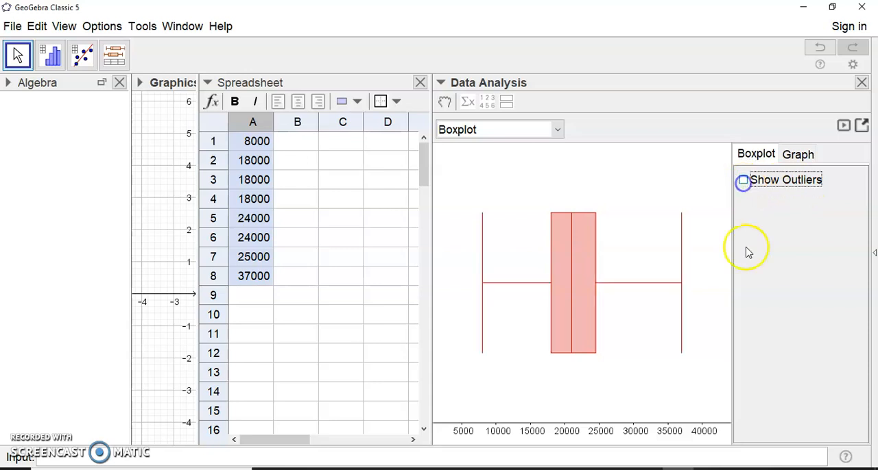
left_click(843, 126)
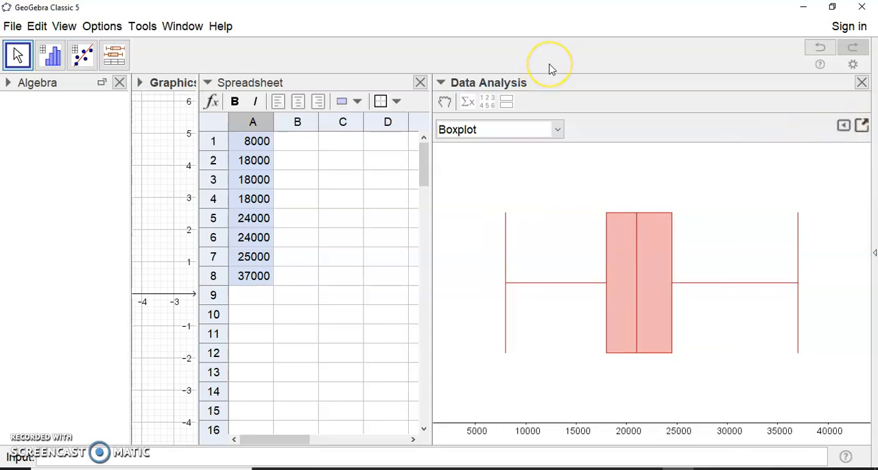
left_click(469, 103)
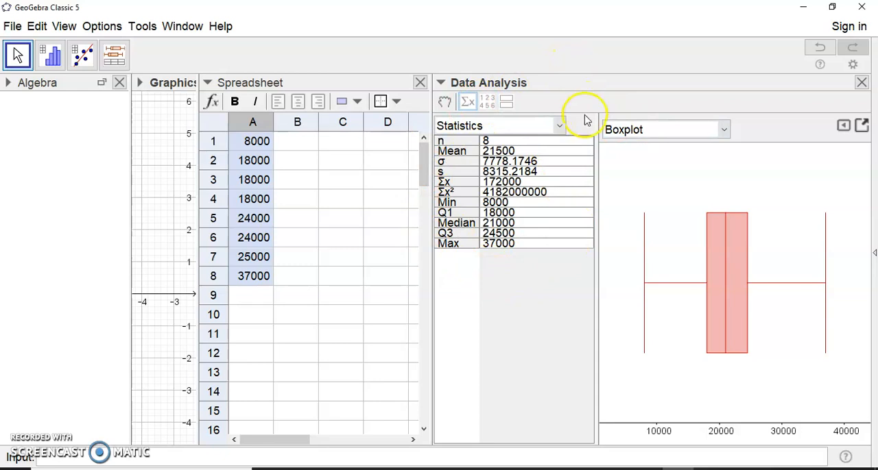
Step: Calculate the range of the data in cell A10 with the formula =max(A1:A8)-min(A1:A8)
left_click(251, 323)
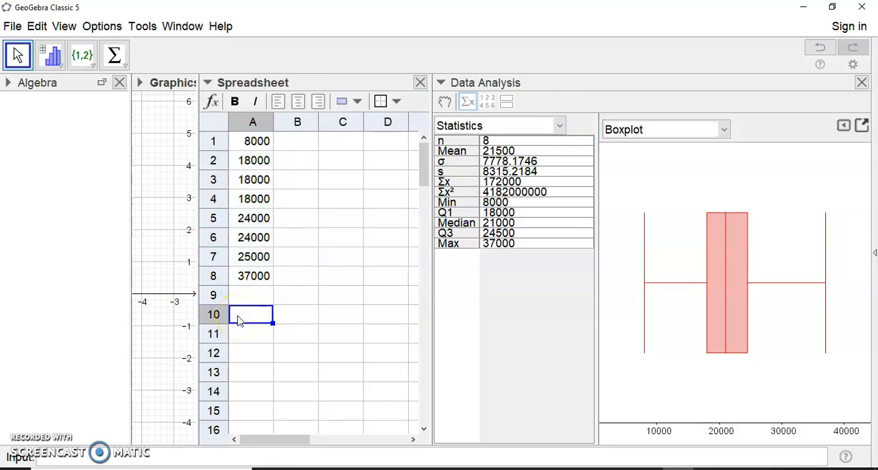
double_click(238, 321)
type("=max(")
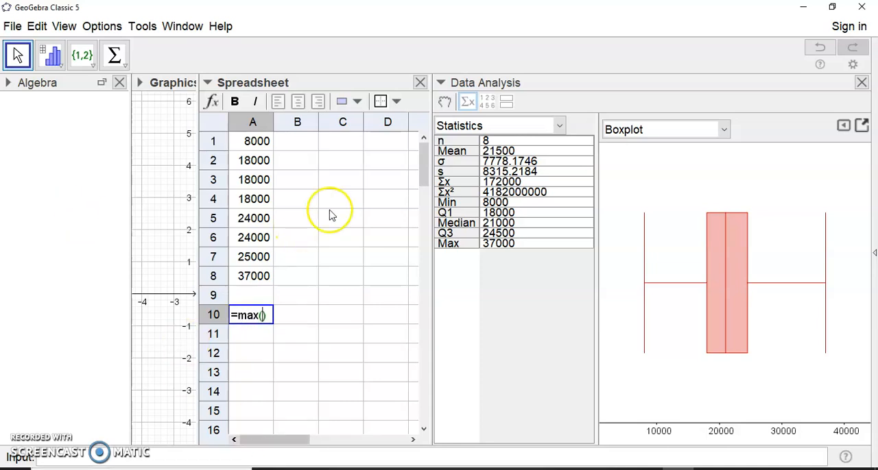
left_click_drag(264, 146, 251, 278)
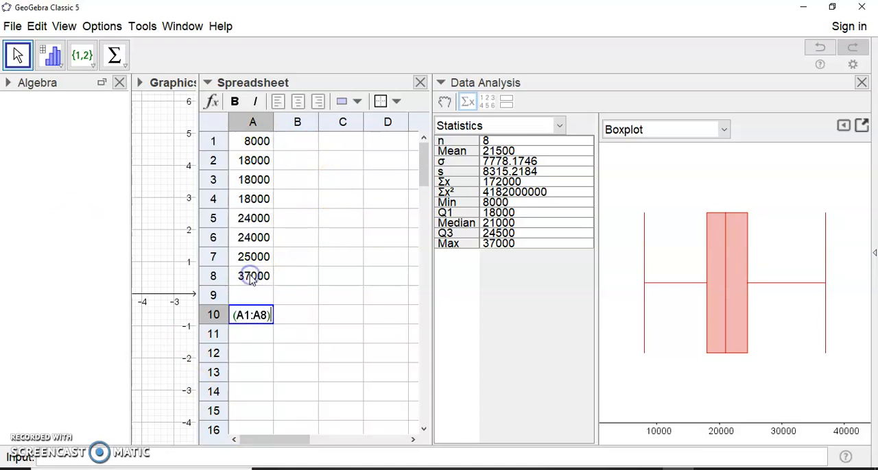
type("-min")
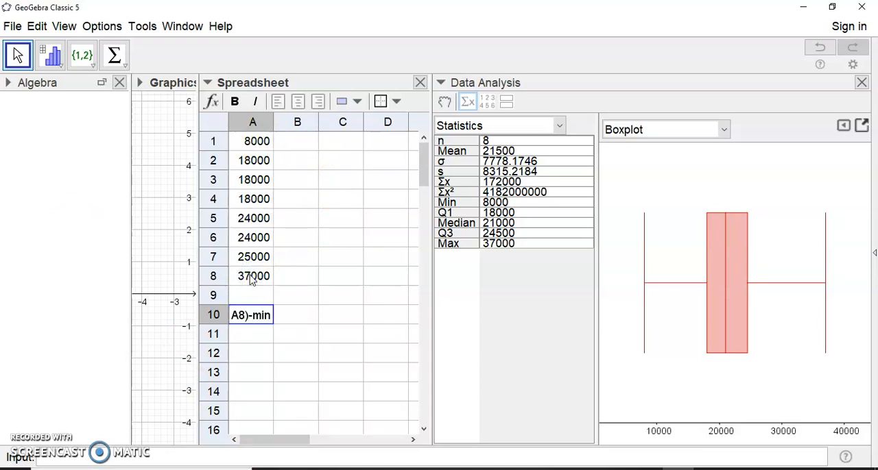
type("(")
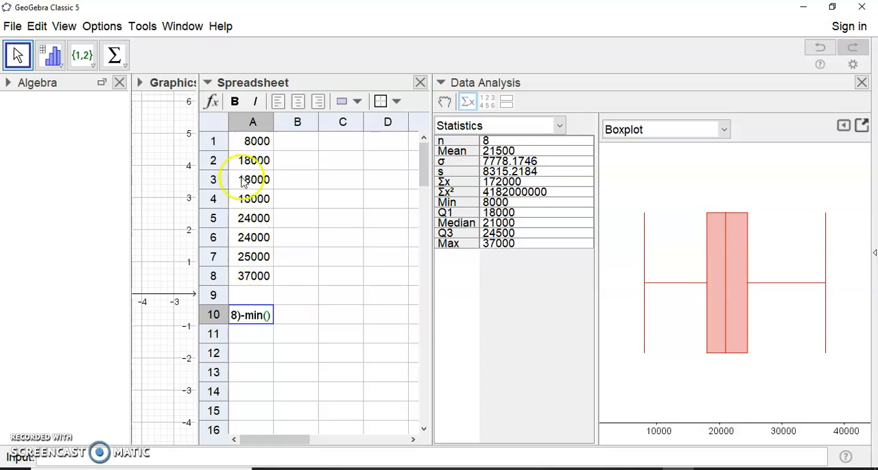
left_click_drag(251, 141, 254, 277)
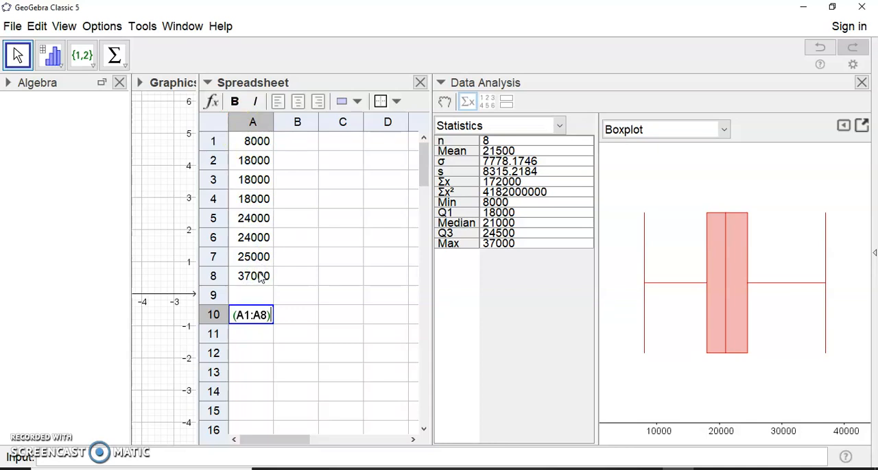
key("Return")
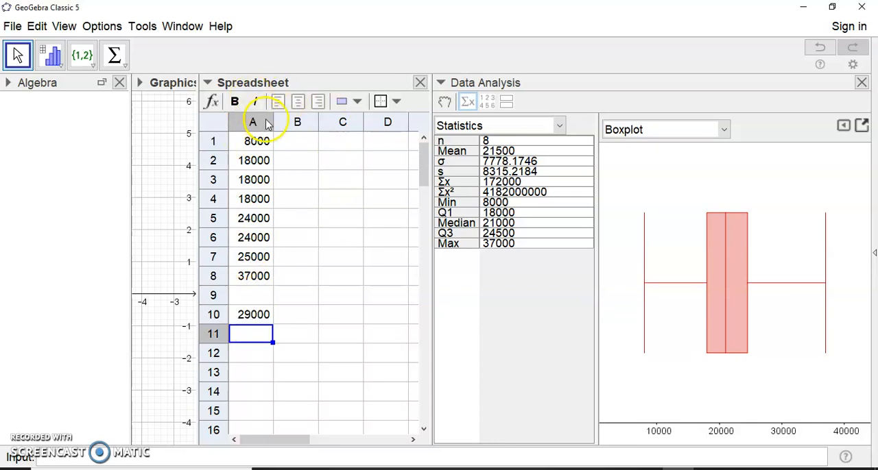
Step: Widen column A slightly and calculate the mode in cell A11 with the formula =mode(A1:A8)
left_click_drag(273, 121, 281, 121)
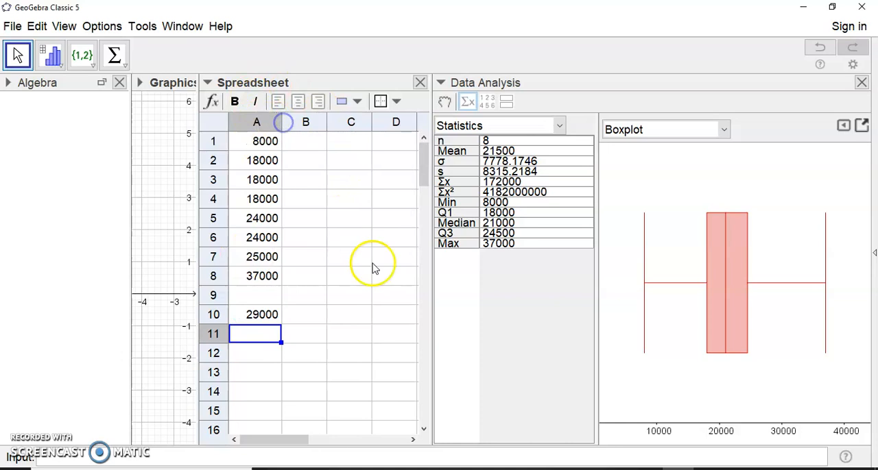
double_click(239, 342)
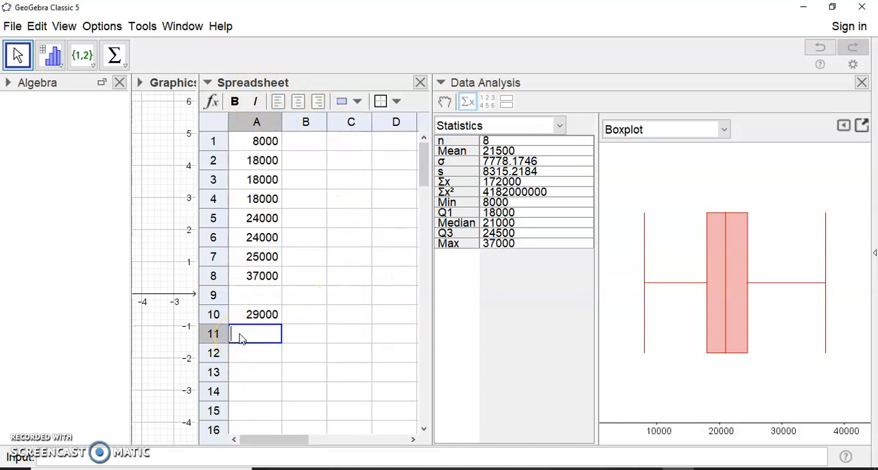
type("=")
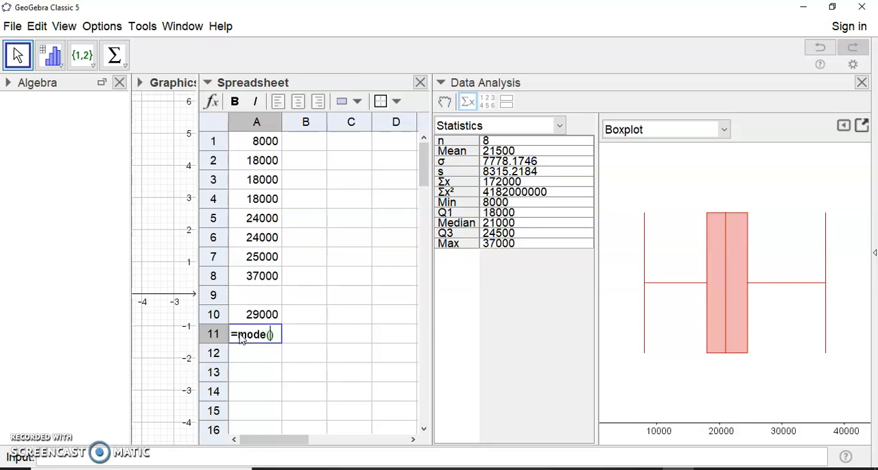
type("mode(")
left_click_drag(256, 140, 264, 279)
key("Return")
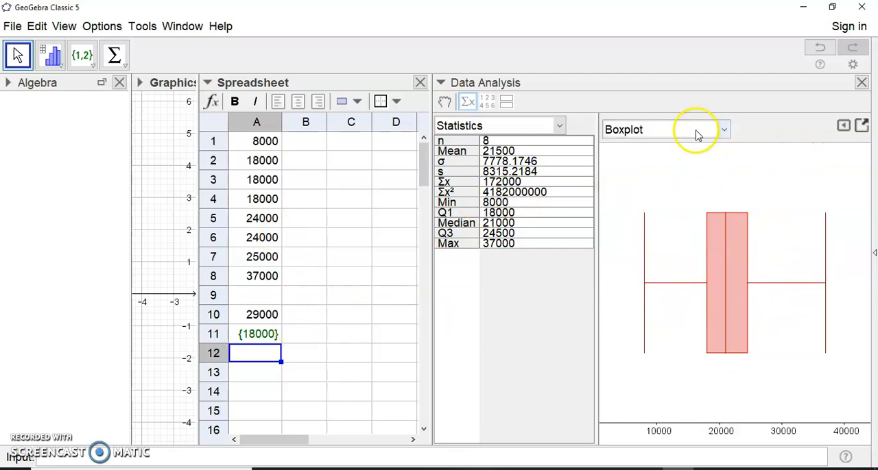
Step: Copy the boxplot to the Graphics view, and close the Data Analysis and Spreadsheet views
left_click(862, 128)
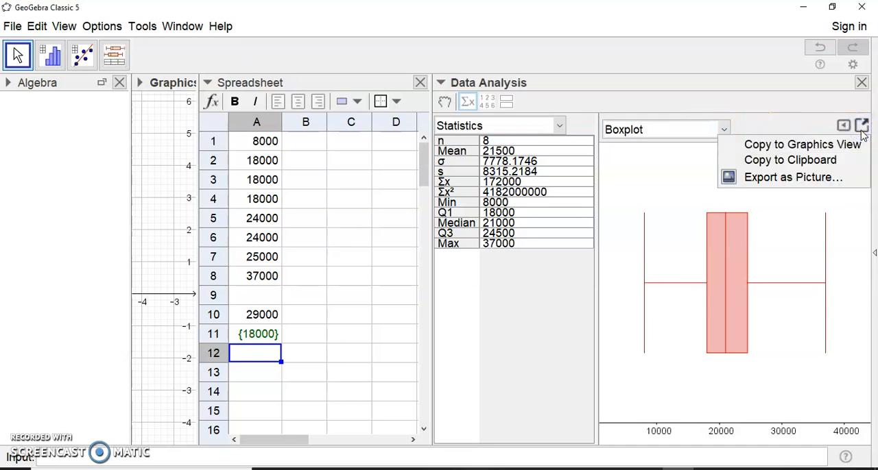
left_click(819, 163)
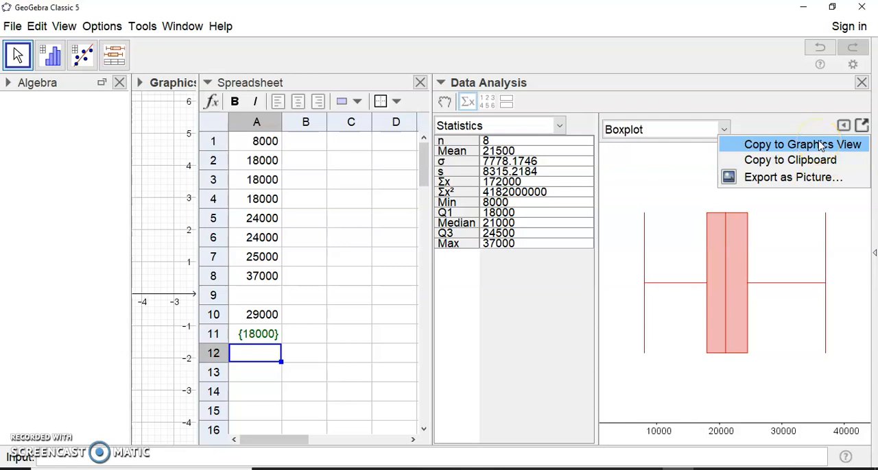
left_click(820, 145)
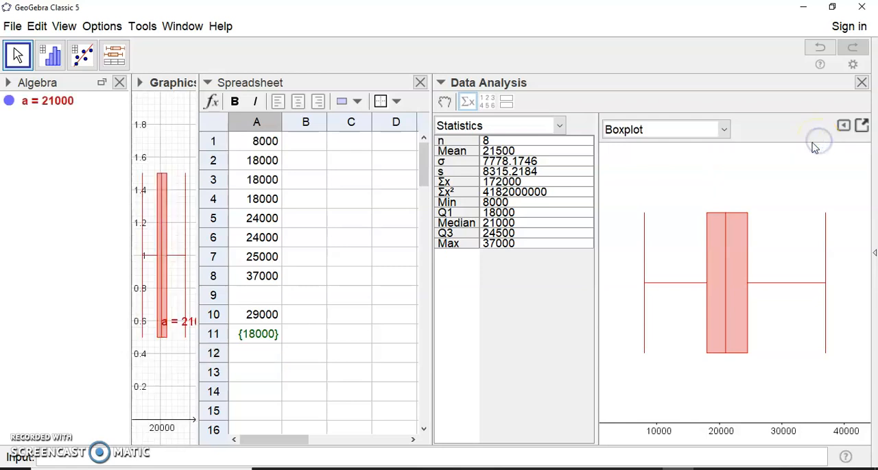
left_click(857, 85)
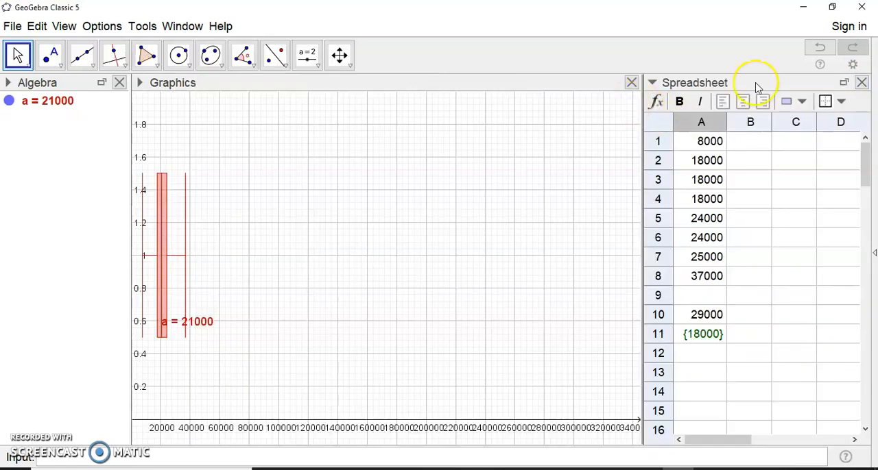
left_click(862, 84)
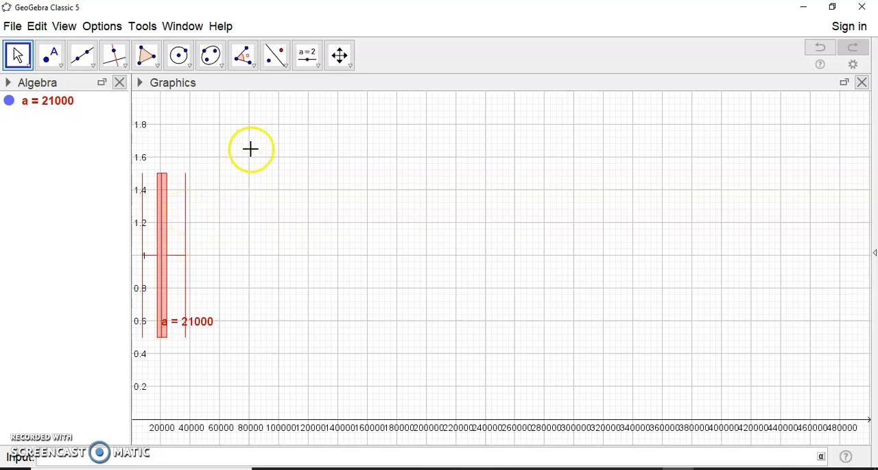
Step: Shift the Graphics view to reveal the y-axis, stretch the x-axis to end near 42000, and compress the y-axis to reach just above 3
left_click(339, 55)
left_click_drag(288, 281, 404, 282)
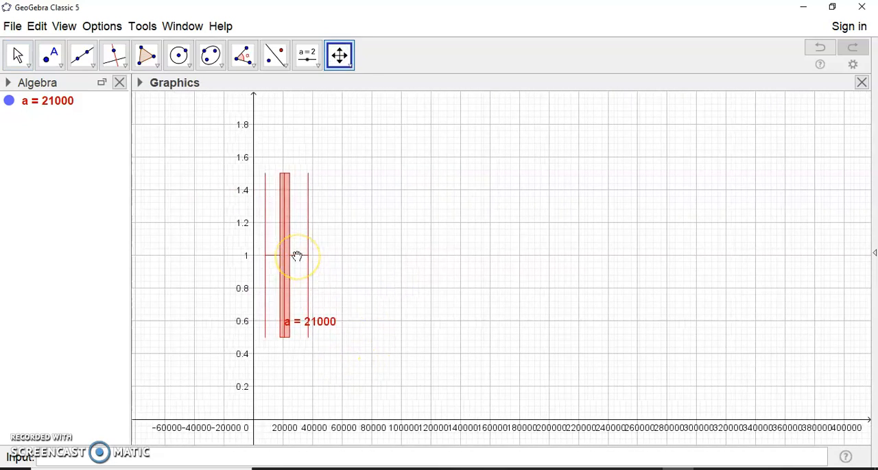
left_click(338, 55)
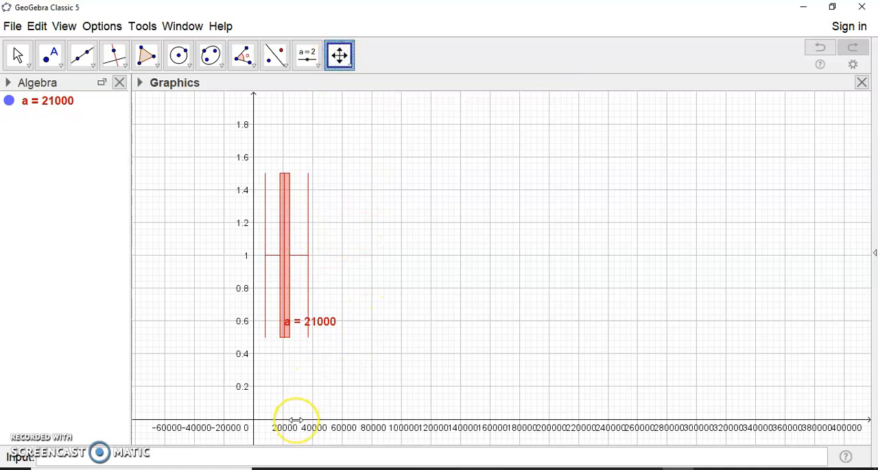
left_click_drag(296, 421, 662, 429)
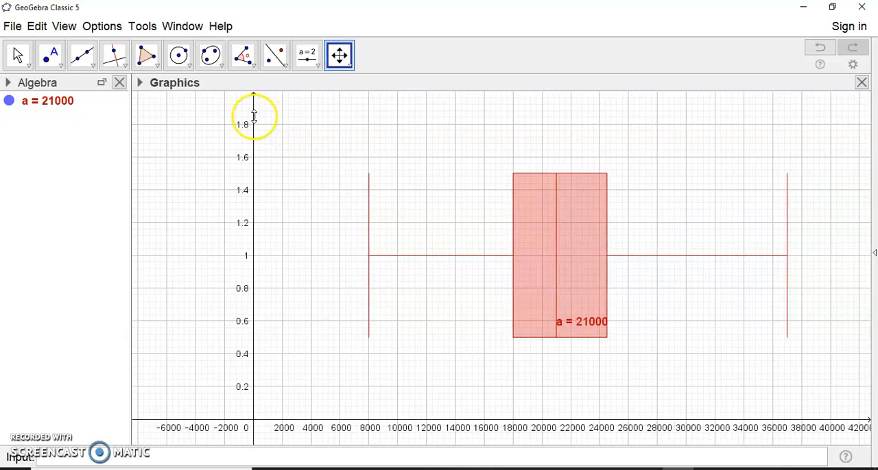
left_click_drag(254, 116, 251, 233)
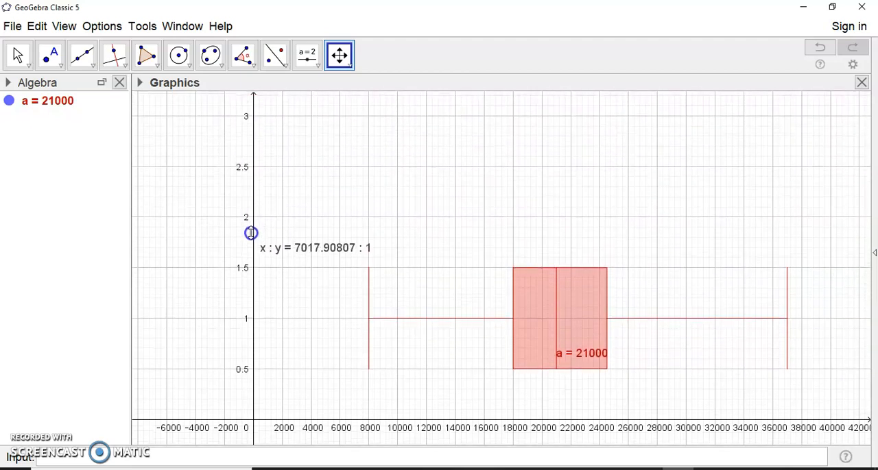